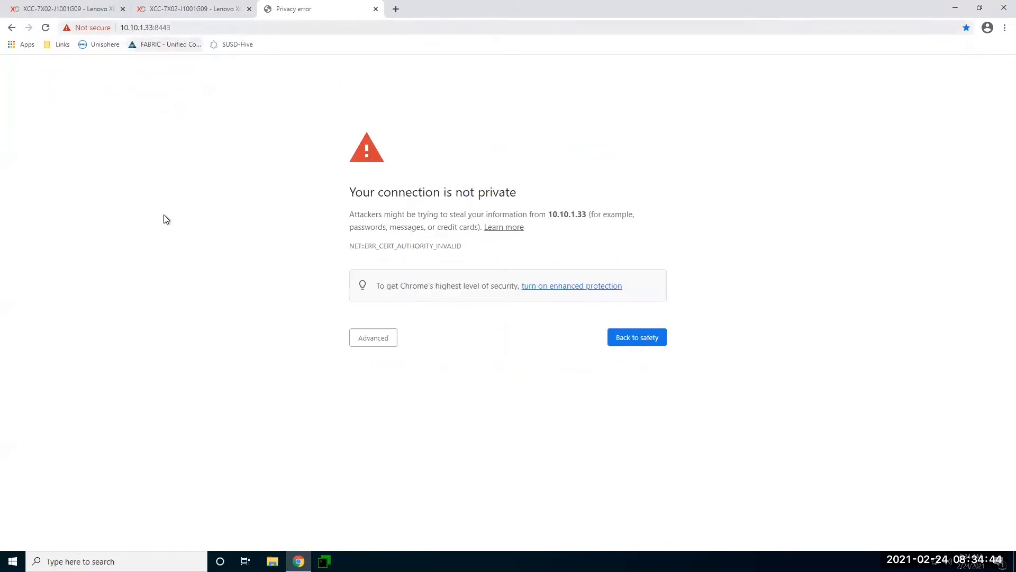
Reveal the bypass option on Chrome's certificate warning for 10.10.1.33.
{"action": "left_click", "coordinate": [386, 342]}
Proceed to the unsafe 10.10.1.33 site and log in to Hive Fabric as admin.
{"action": "left_click", "coordinate": [413, 419]}
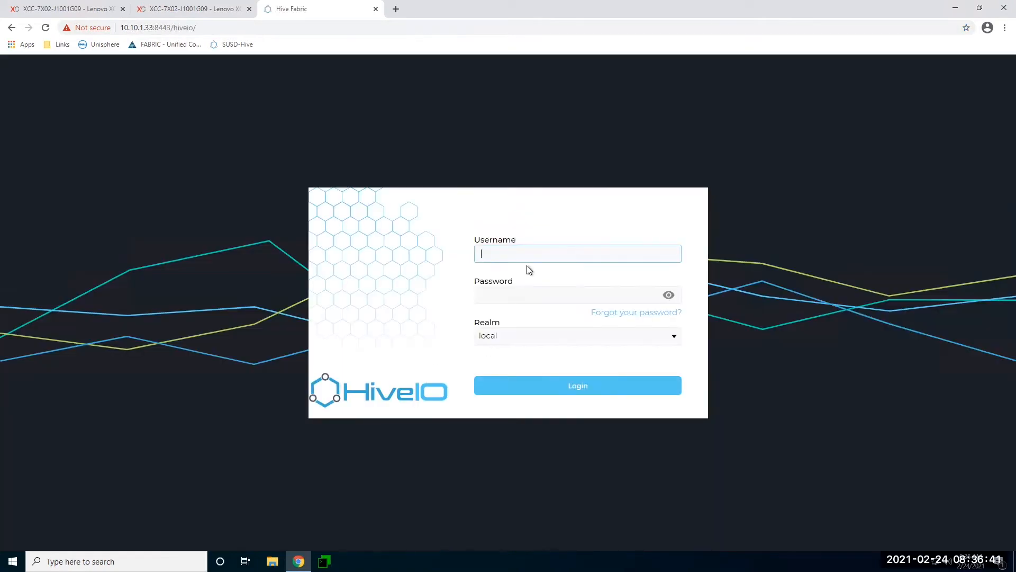
{"action": "type", "text": "admin"}
{"action": "key", "text": "Tab"}
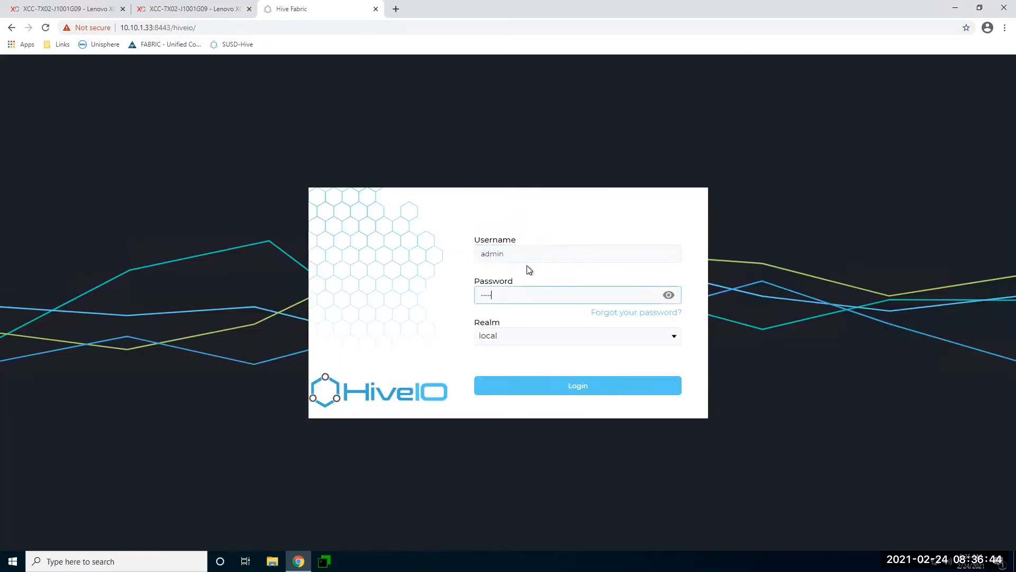
{"action": "key", "text": "Return"}
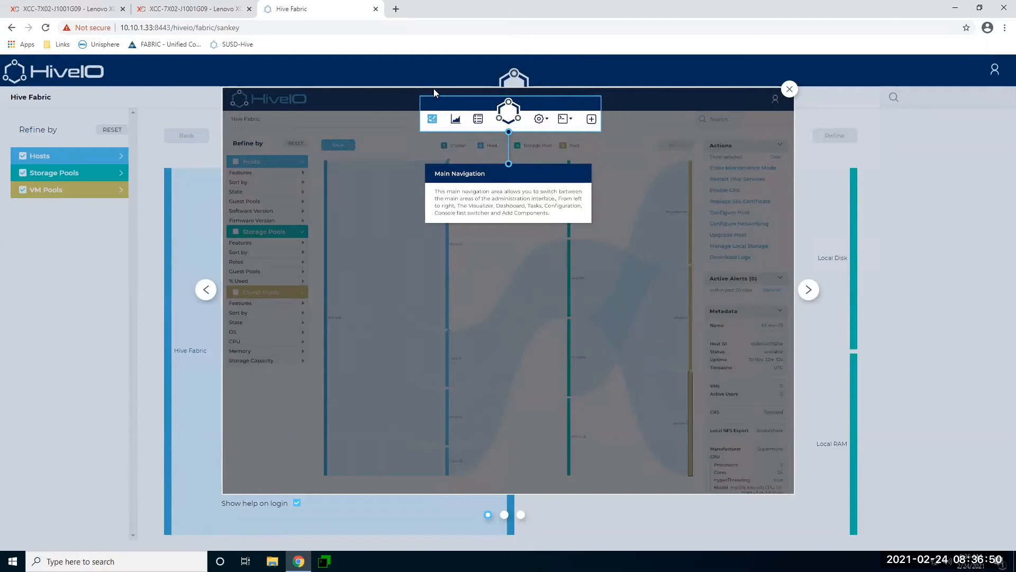
Page through the help tour, uncheck 'Show help on login', and close the overlay.
{"action": "left_click", "coordinate": [808, 290]}
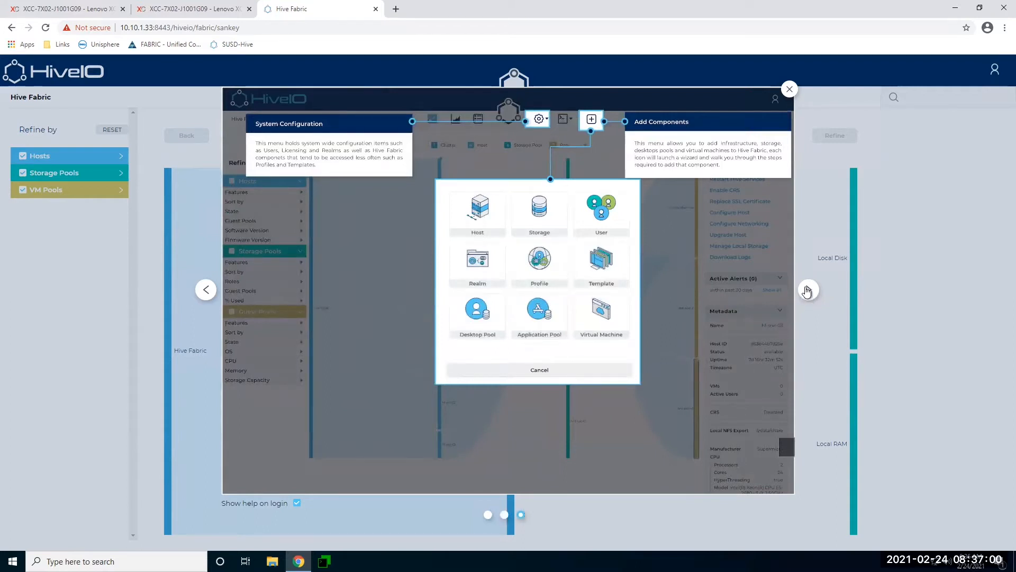
{"action": "left_click", "coordinate": [521, 513]}
{"action": "left_click", "coordinate": [297, 503]}
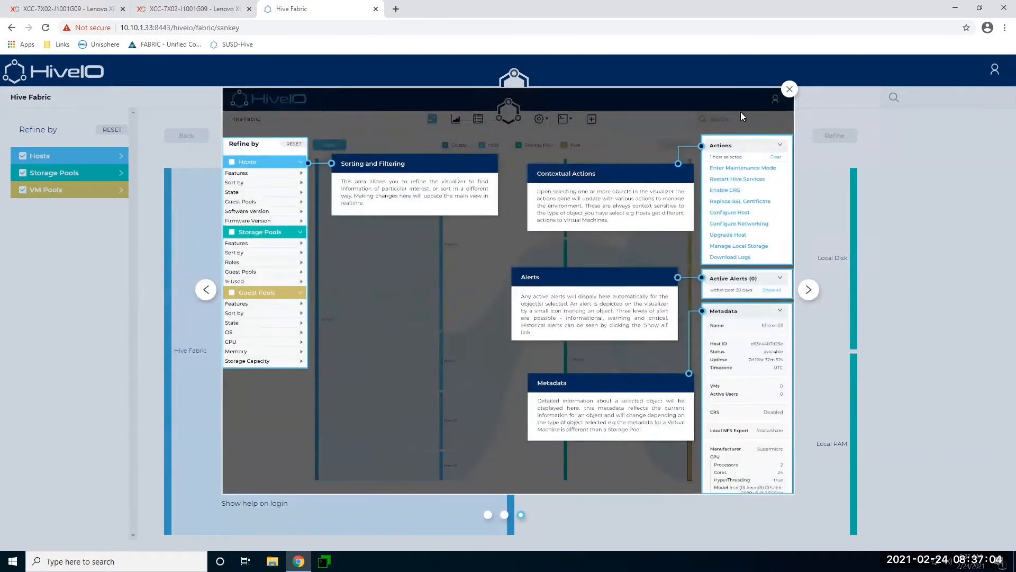
{"action": "left_click", "coordinate": [788, 89]}
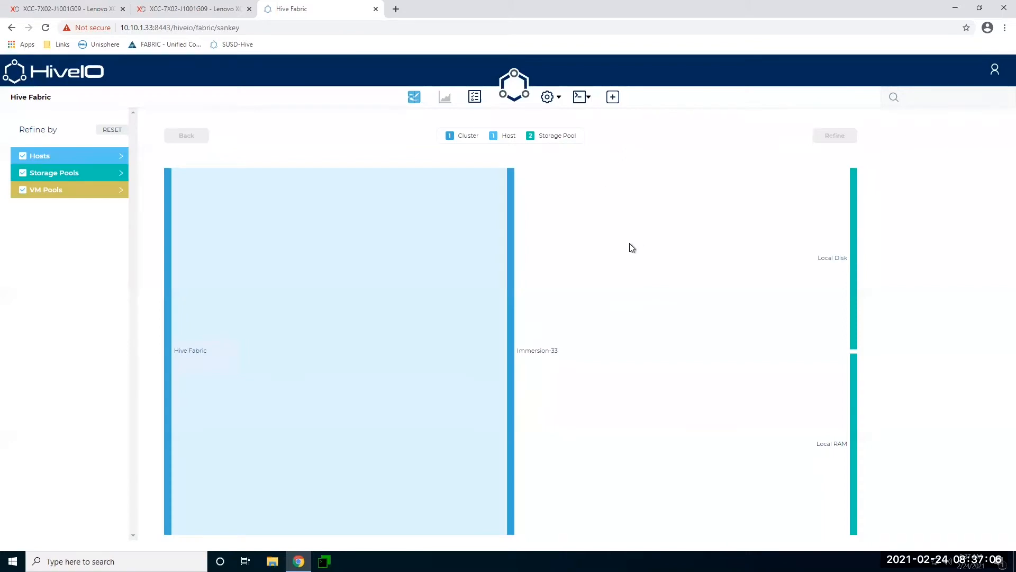
Open Configure Host for Immersion-33 and enter NTP server 0.pool.ntp.org.
{"action": "left_click", "coordinate": [511, 246]}
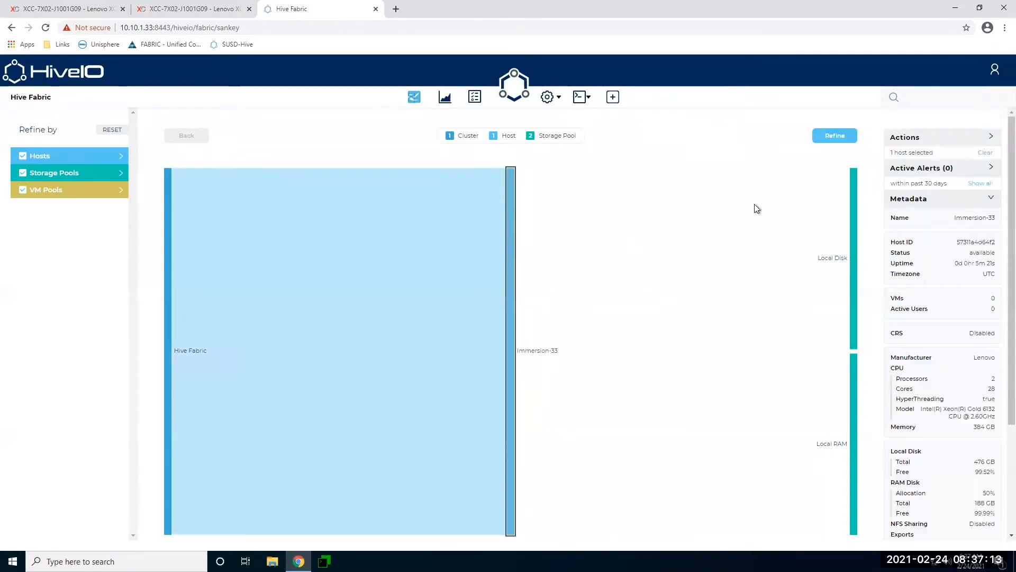
{"action": "left_click", "coordinate": [906, 140]}
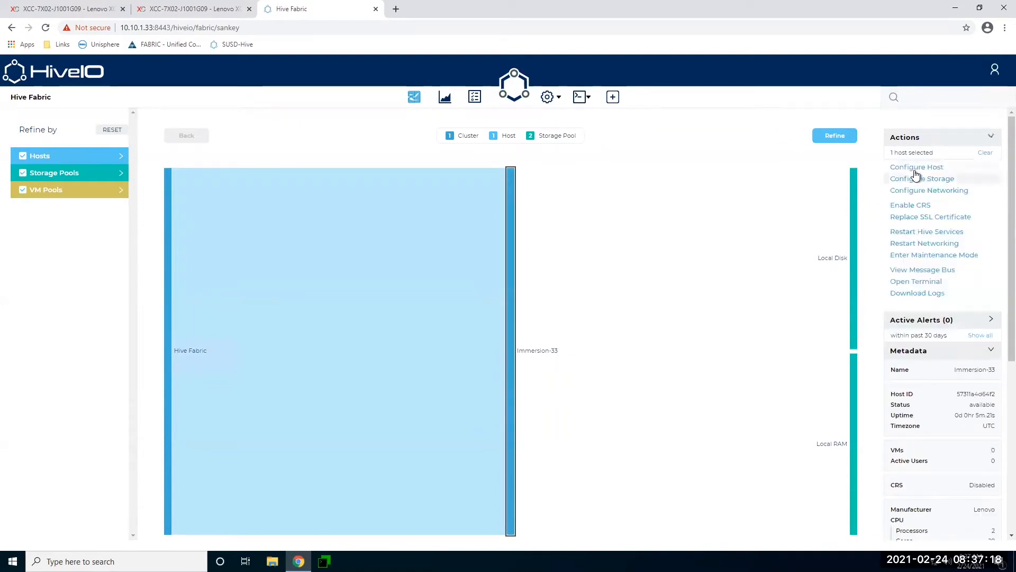
{"action": "left_click", "coordinate": [901, 167]}
{"action": "left_click", "coordinate": [357, 268]}
{"action": "type", "text": "0"}
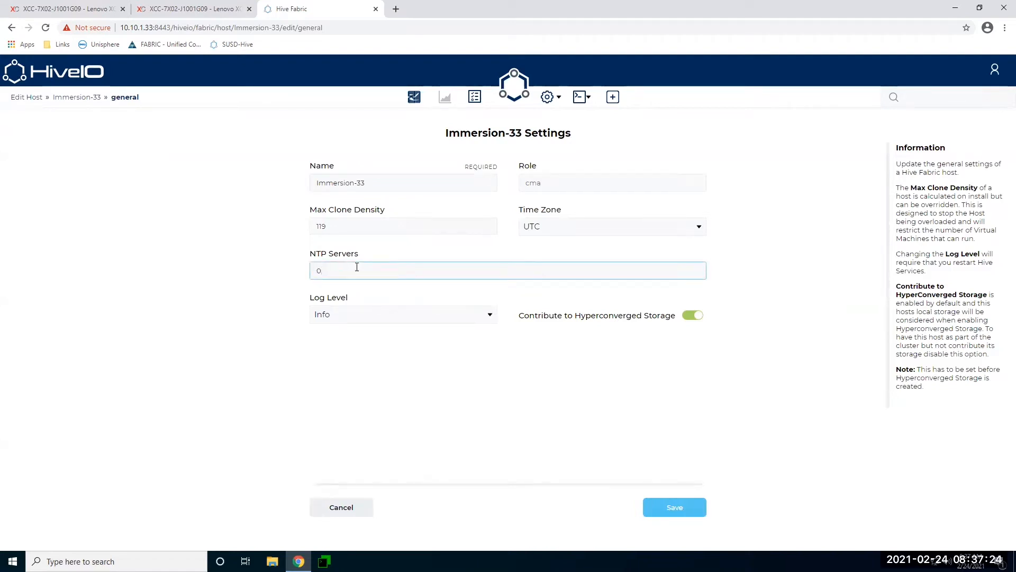
{"action": "type", "text": ".pool.ntp.org"}
Set the log level to Debug, save, and dismiss the completed task summary.
{"action": "left_click", "coordinate": [490, 316]}
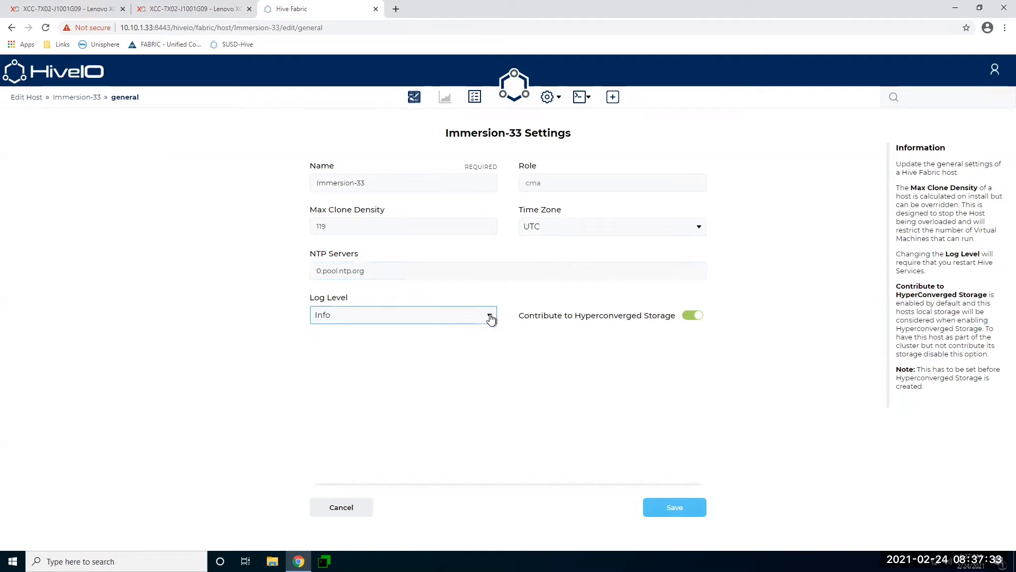
{"action": "left_click", "coordinate": [329, 334]}
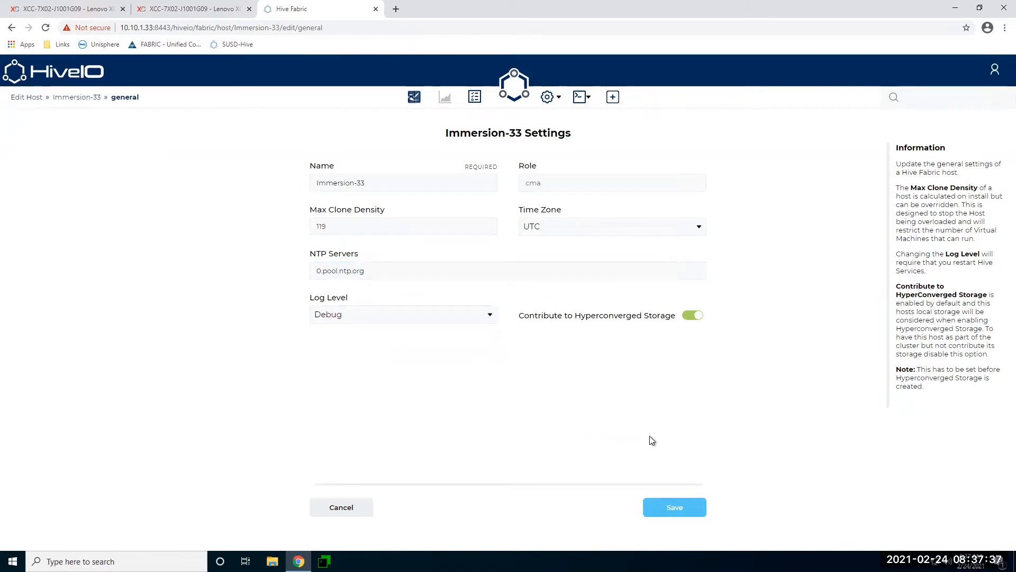
{"action": "left_click", "coordinate": [676, 510]}
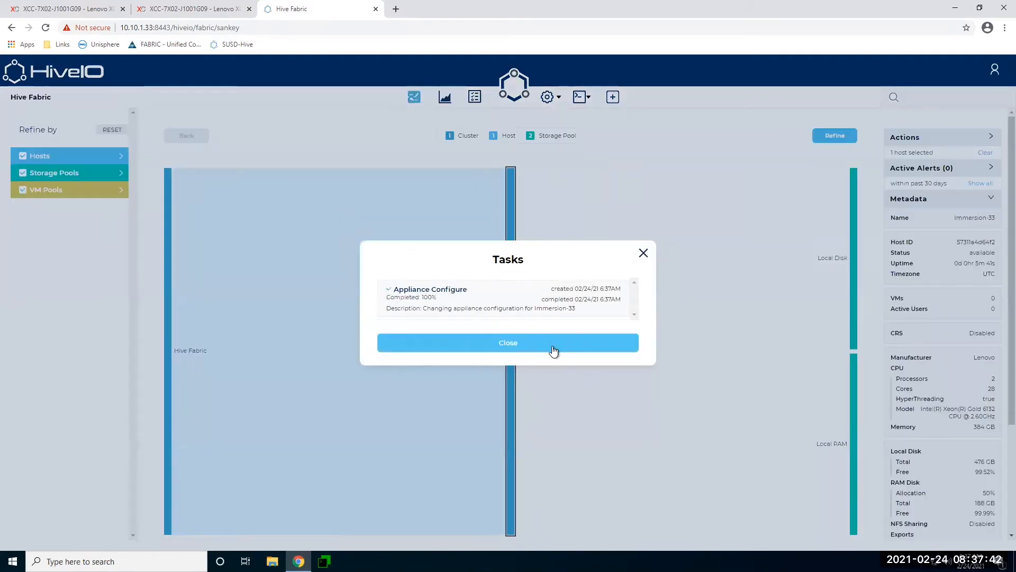
{"action": "left_click", "coordinate": [553, 347]}
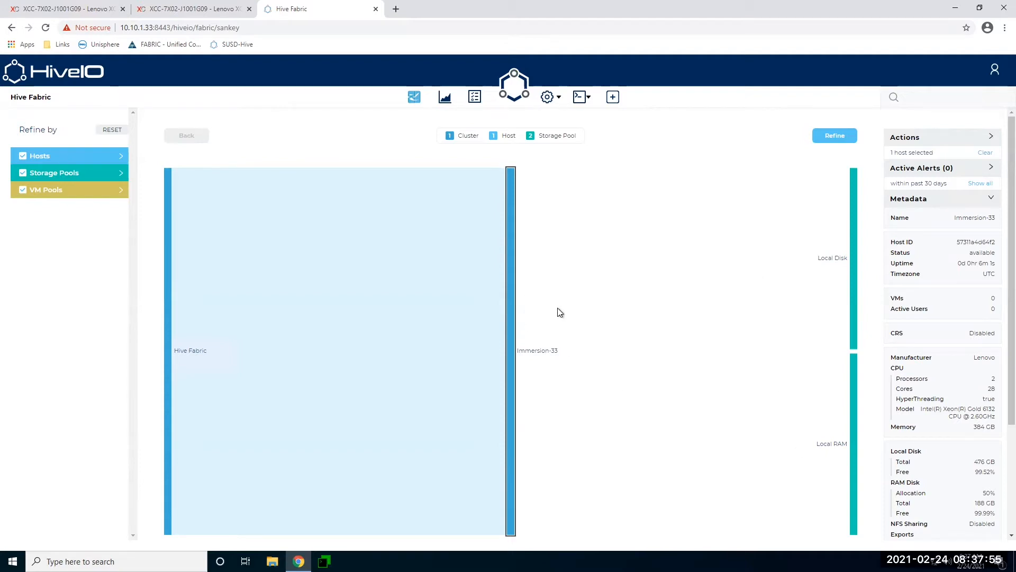
Expand the Actions list for the Immersion-33 host.
{"action": "left_click", "coordinate": [910, 139]}
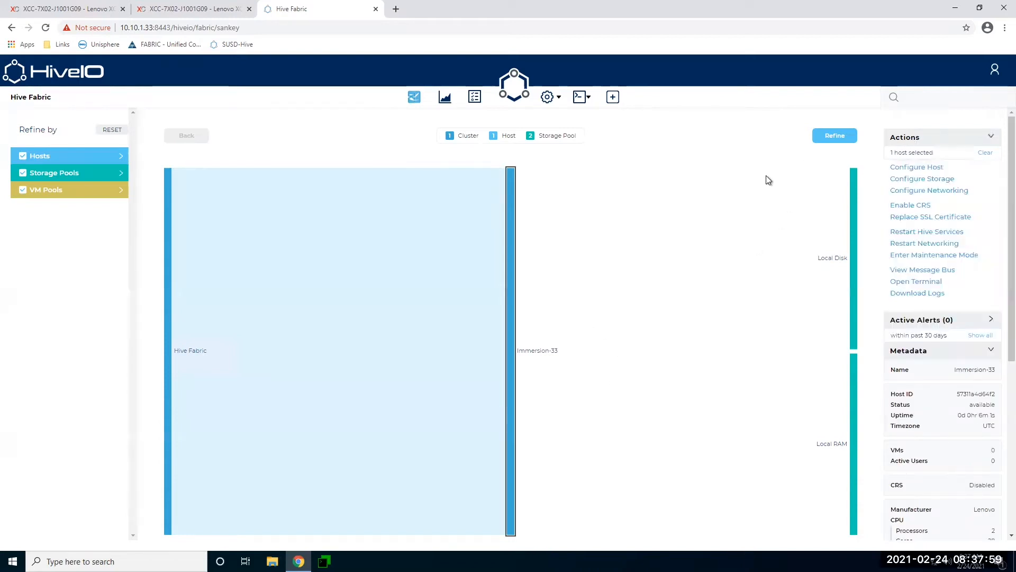
Open Configure Storage for Immersion-33 and inspect the OS logical storage's metadata.
{"action": "left_click", "coordinate": [928, 178]}
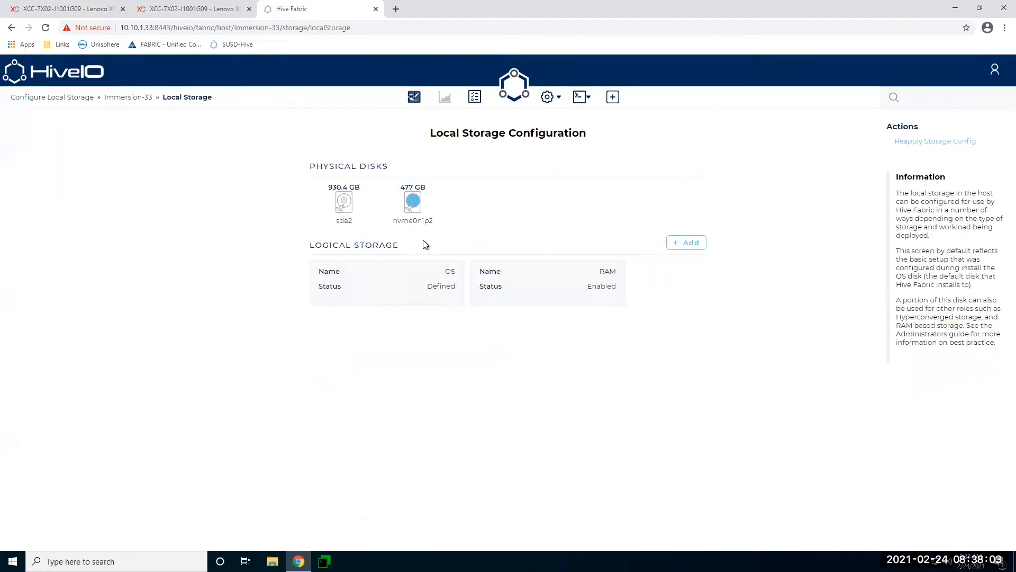
{"action": "left_click", "coordinate": [409, 287]}
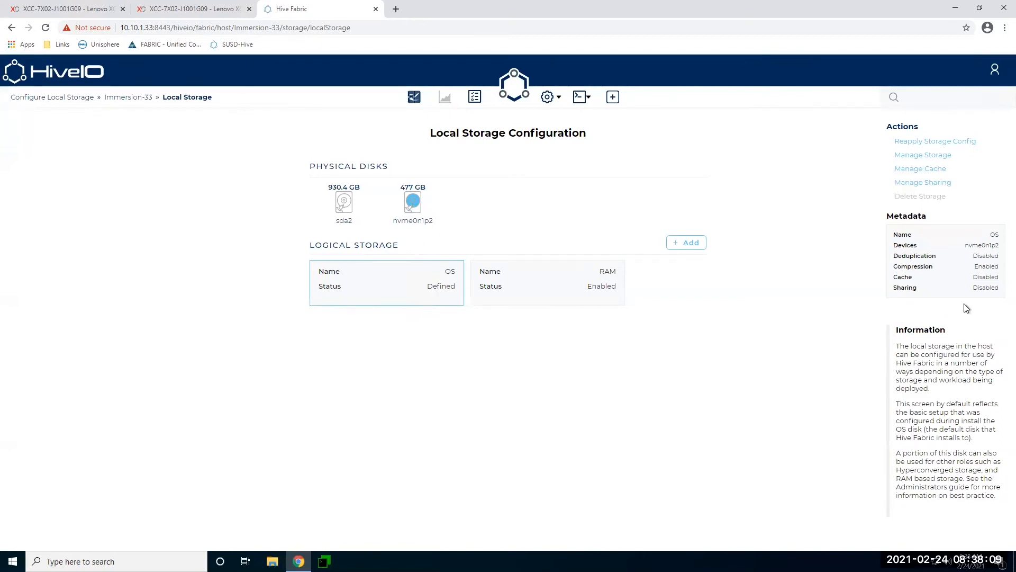
{"action": "double_click", "coordinate": [995, 235]}
Add a Capacity logical storage on disk sda2 and apply the storage configuration.
{"action": "left_click", "coordinate": [688, 244]}
{"action": "left_click", "coordinate": [347, 203]}
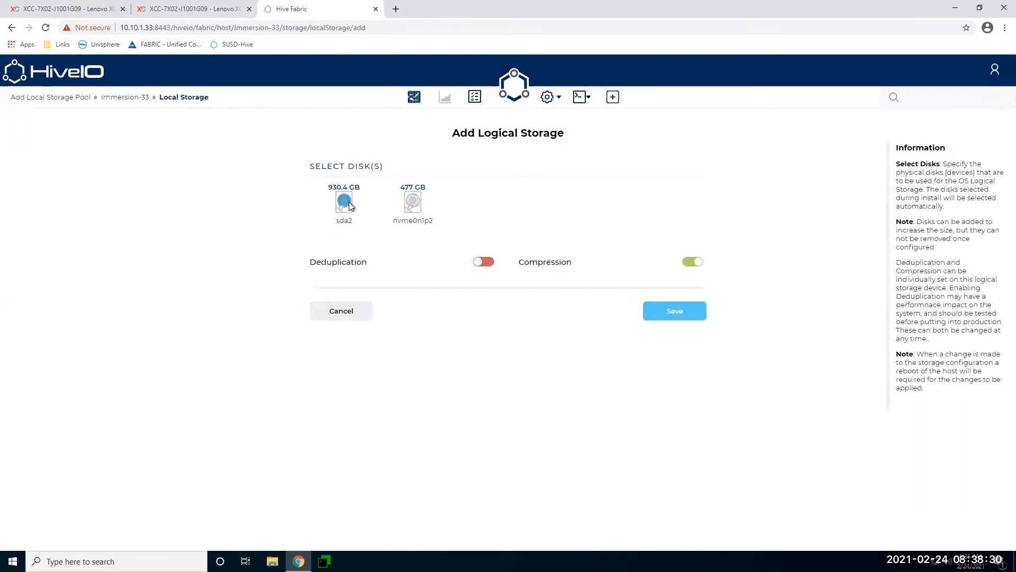
{"action": "left_click", "coordinate": [671, 319]}
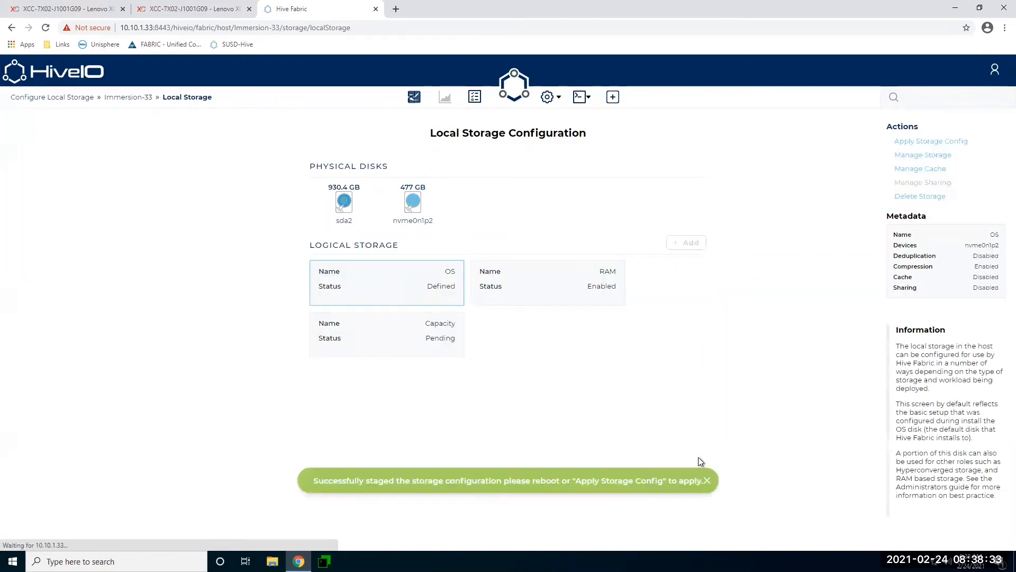
{"action": "left_click", "coordinate": [438, 338]}
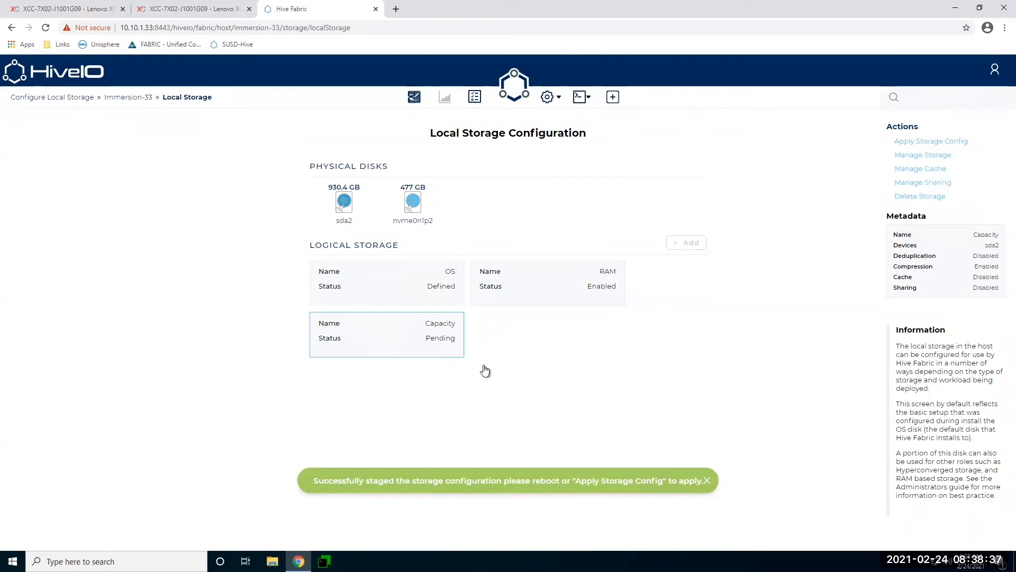
{"action": "left_click", "coordinate": [935, 142]}
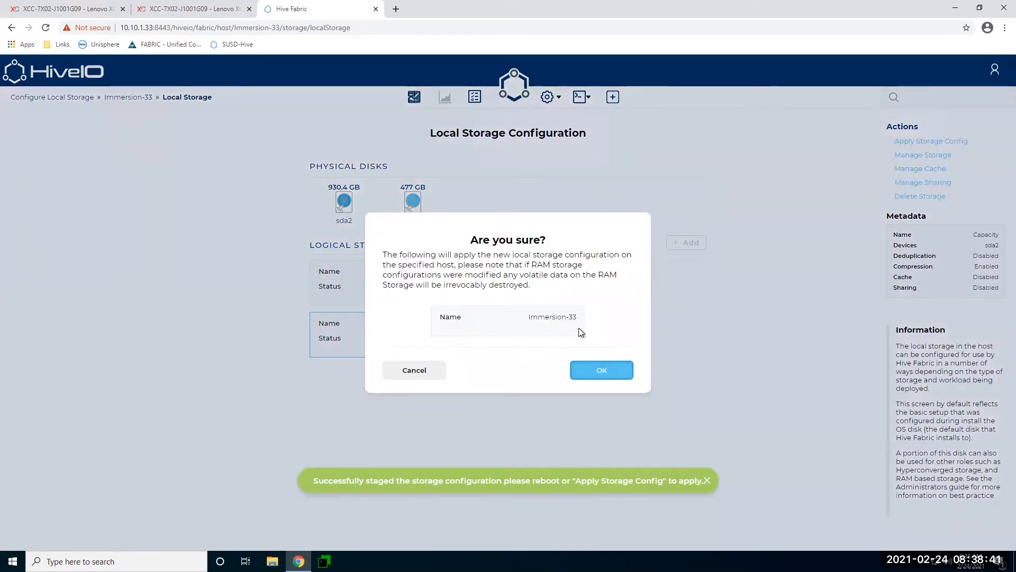
{"action": "left_click", "coordinate": [609, 372]}
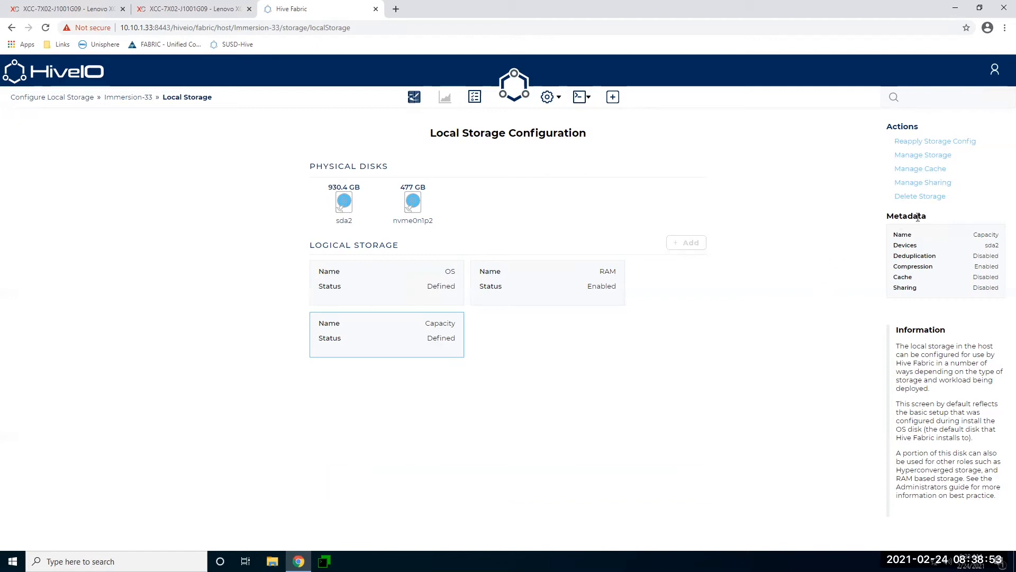
Enable NFS sharing on Capacity storage and select its /zdata/share export path.
{"action": "left_click", "coordinate": [932, 183]}
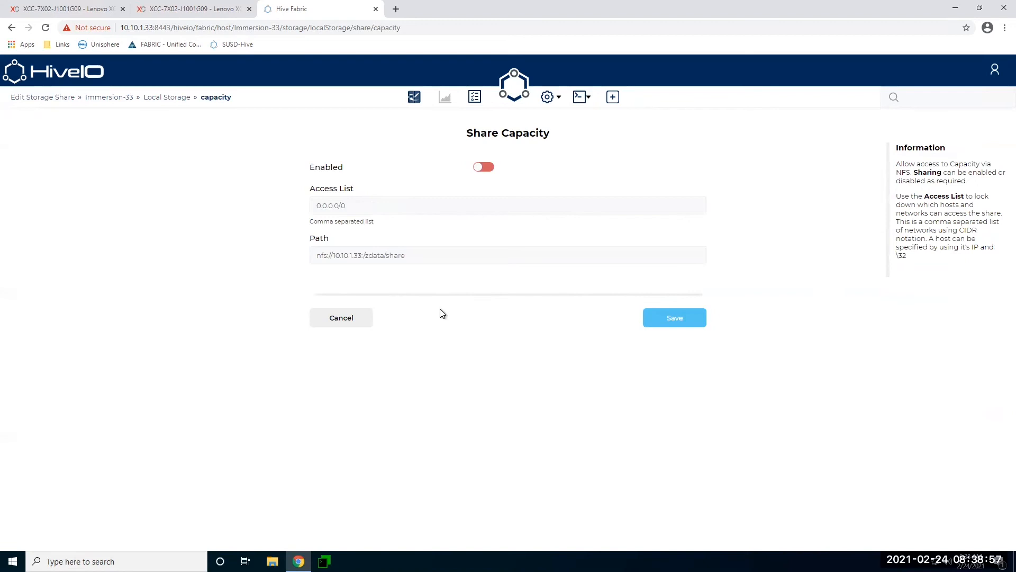
{"action": "left_click", "coordinate": [482, 167]}
{"action": "left_click", "coordinate": [678, 321]}
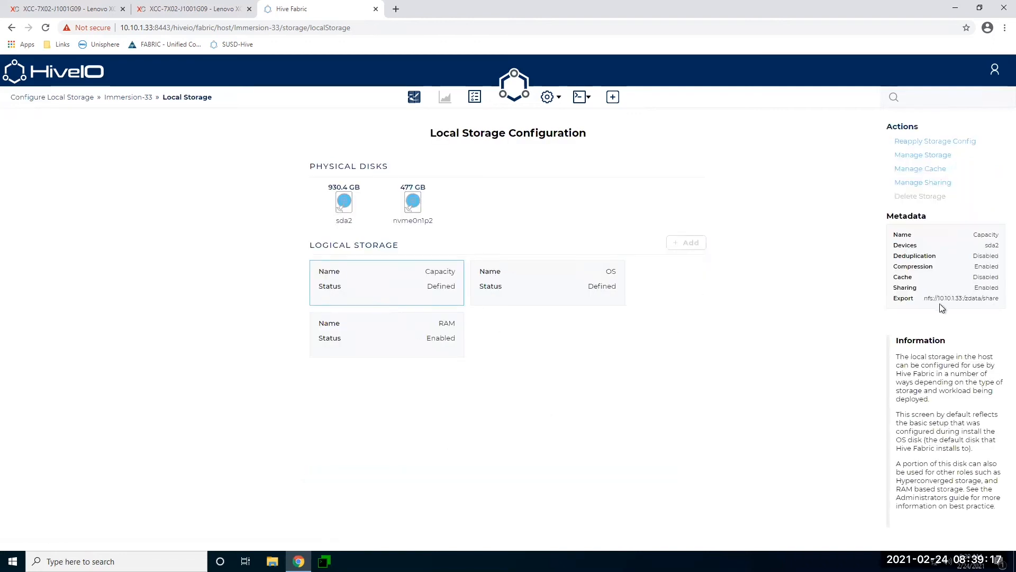
{"action": "left_click_drag", "start_coordinate": [997, 301], "coordinate": [971, 304]}
Return to the overview and start a new Storage Pool via + > Storage.
{"action": "left_click", "coordinate": [414, 97]}
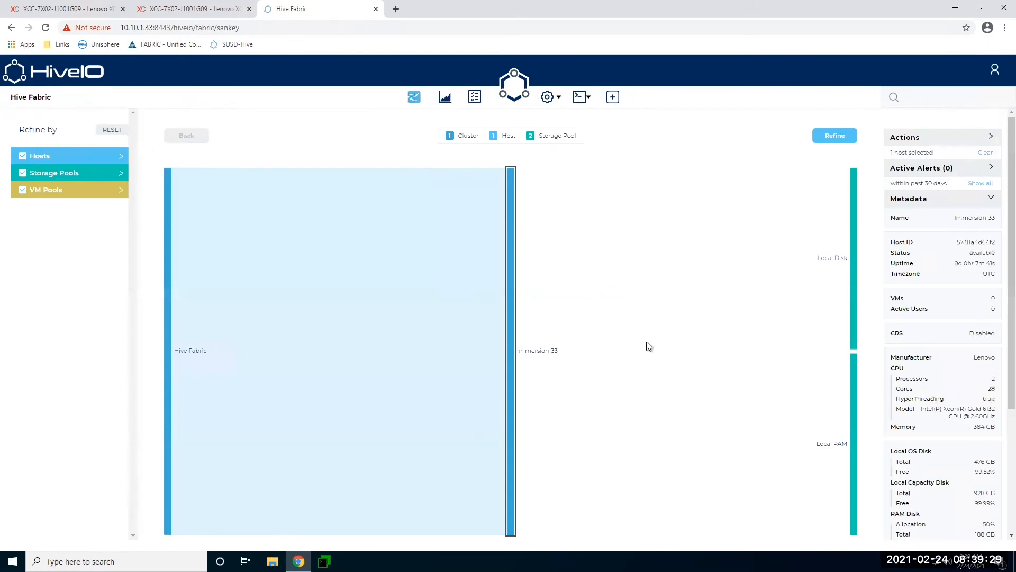
{"action": "left_click", "coordinate": [612, 100]}
{"action": "left_click", "coordinate": [500, 209]}
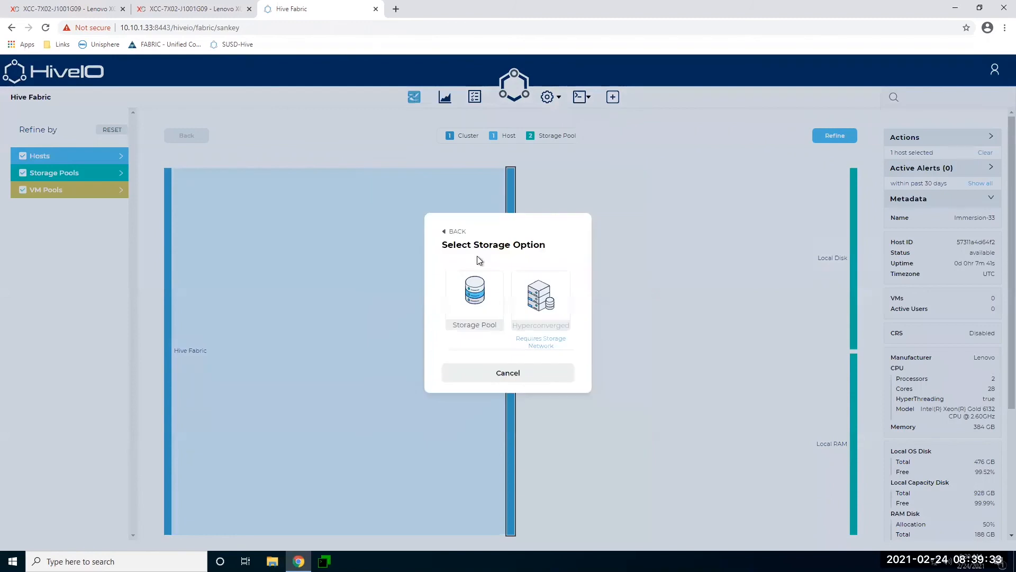
{"action": "left_click", "coordinate": [484, 301]}
Fill in pool name LocalNFS, server 10.10.1.33 and path /zdata/share.
{"action": "left_click", "coordinate": [341, 178]}
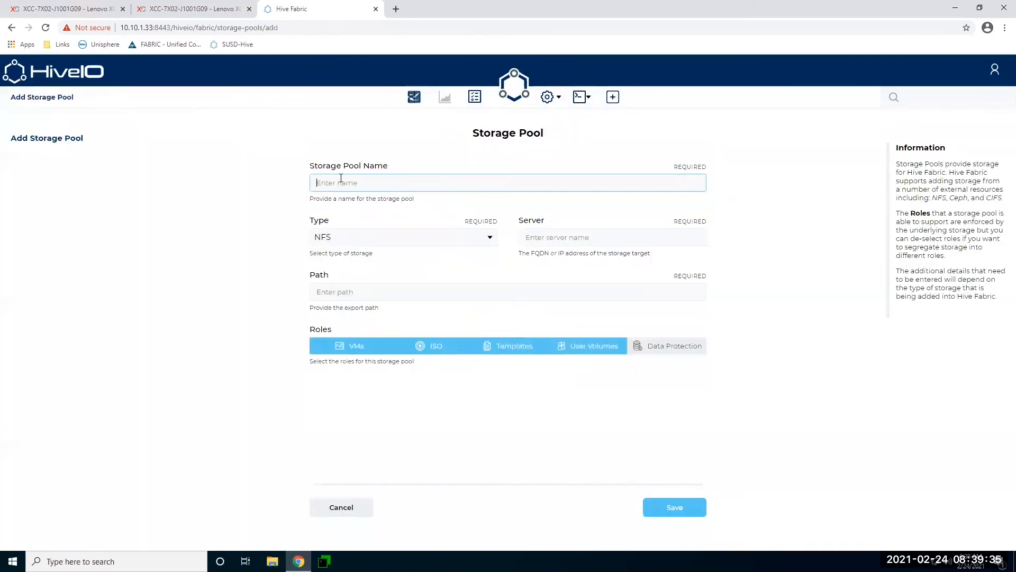
{"action": "type", "text": "LocalNFS"}
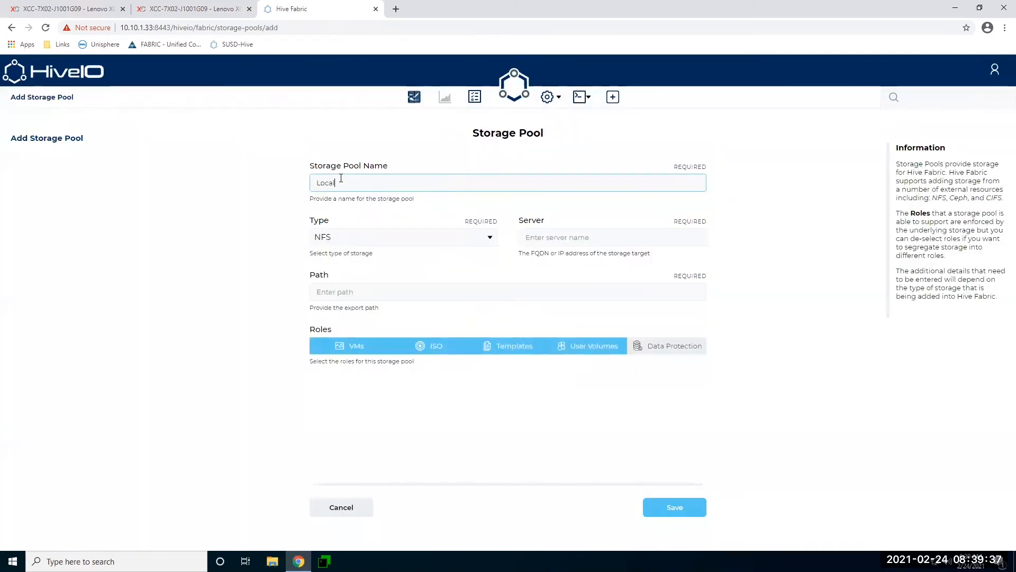
{"action": "key", "text": "Tab"}
{"action": "key", "text": "Tab"}
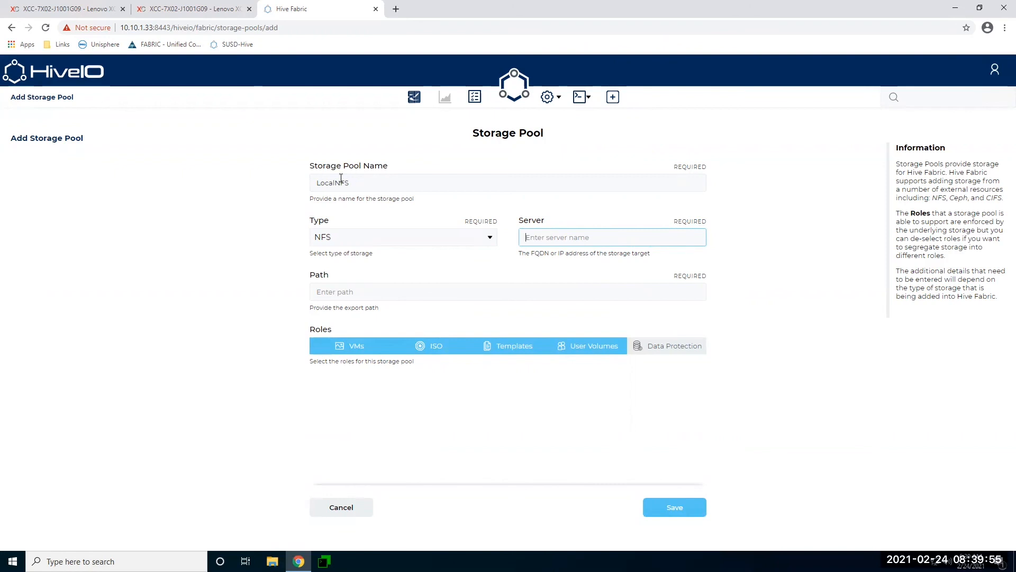
{"action": "type", "text": "10.10."}
{"action": "type", "text": "1.33"}
{"action": "key", "text": "Tab"}
{"action": "type", "text": "zdata/share"}
{"action": "key", "text": "Home"}
{"action": "type", "text": "/"}
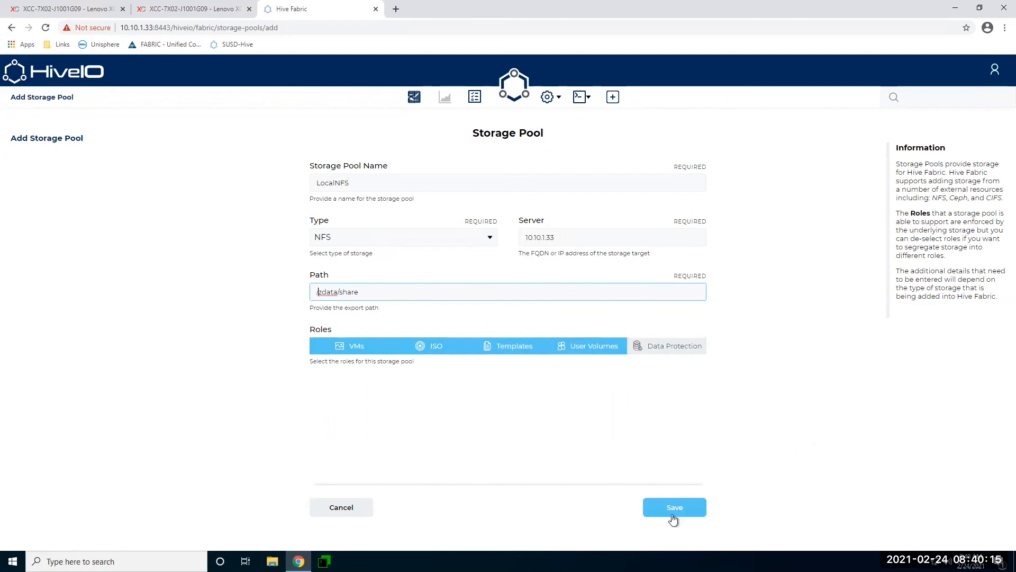
Save the LocalNFS storage pool and select it to view its metadata.
{"action": "left_click", "coordinate": [672, 510]}
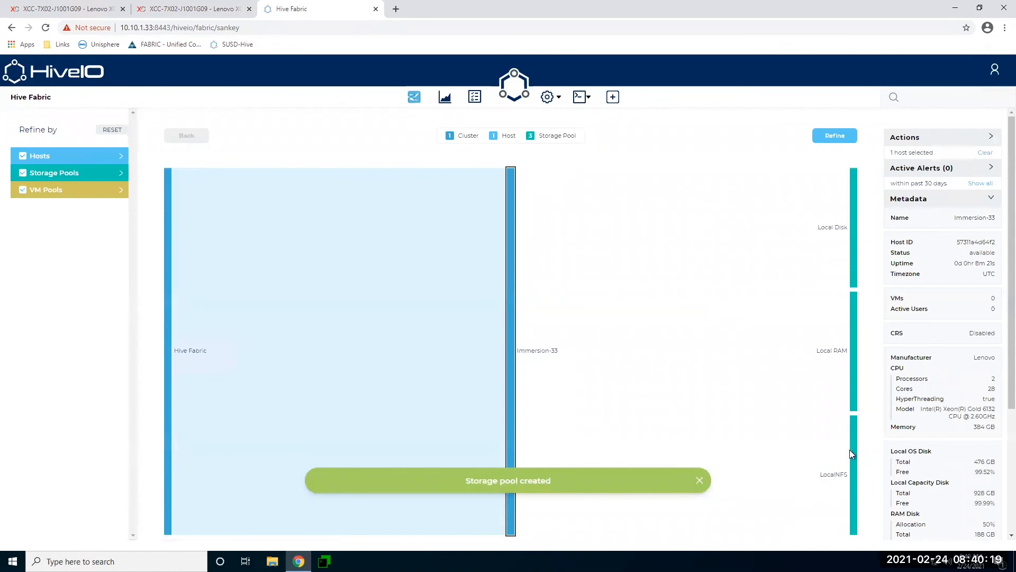
{"action": "left_click", "coordinate": [853, 461]}
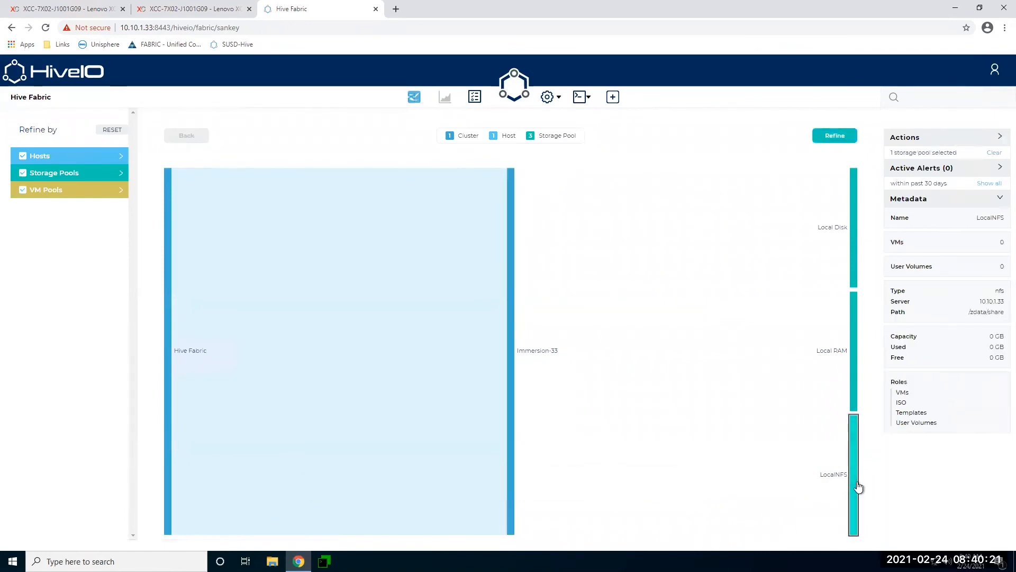